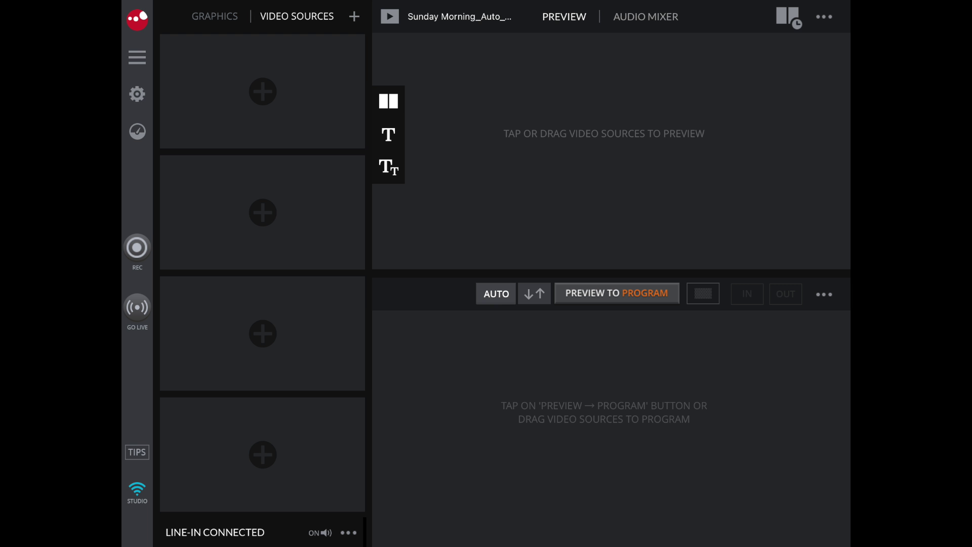
Open Project Settings for Sunday Morning_Auto_001 from the project menu.
left_click(137, 57)
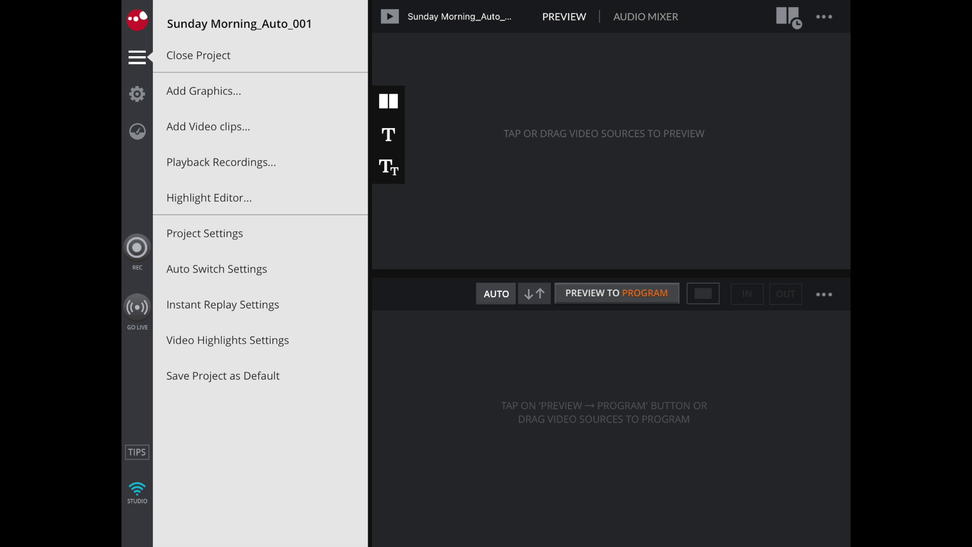
left_click(204, 233)
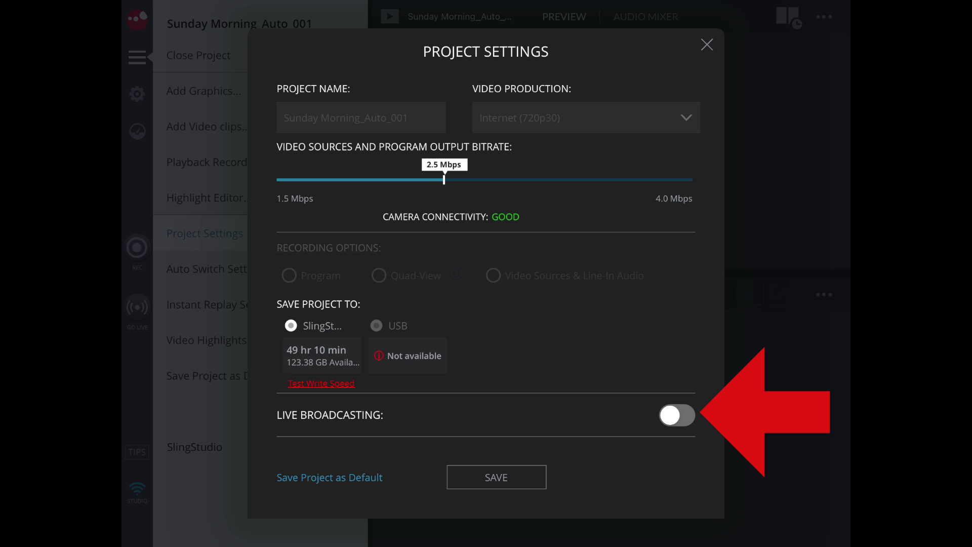
Turn on live broadcasting to the Lake Christian Church Facebook page, publishing now.
left_click(676, 415)
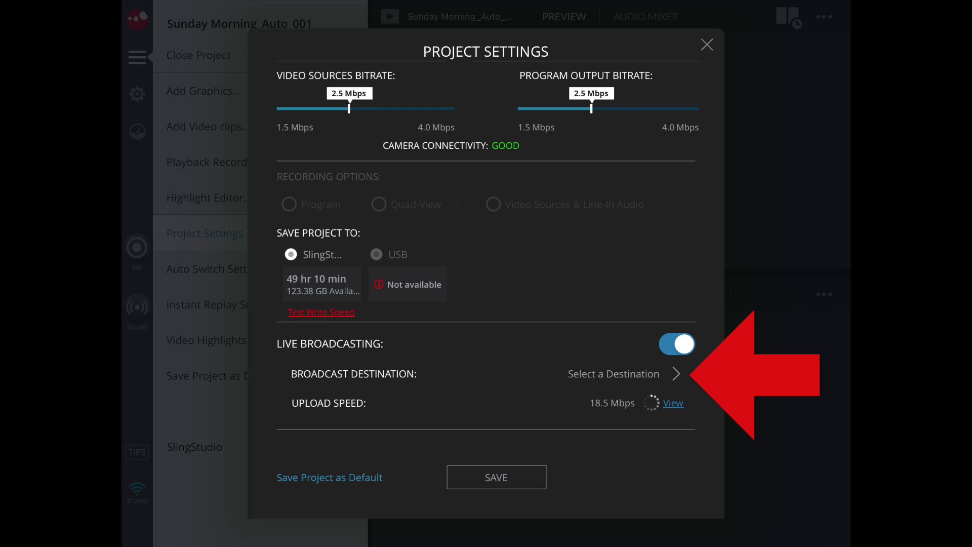
left_click(622, 374)
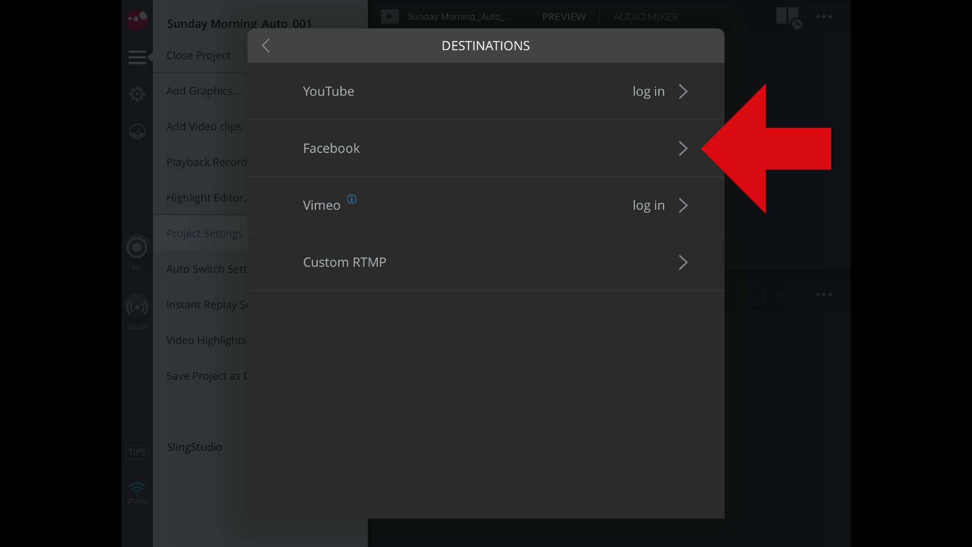
left_click(486, 149)
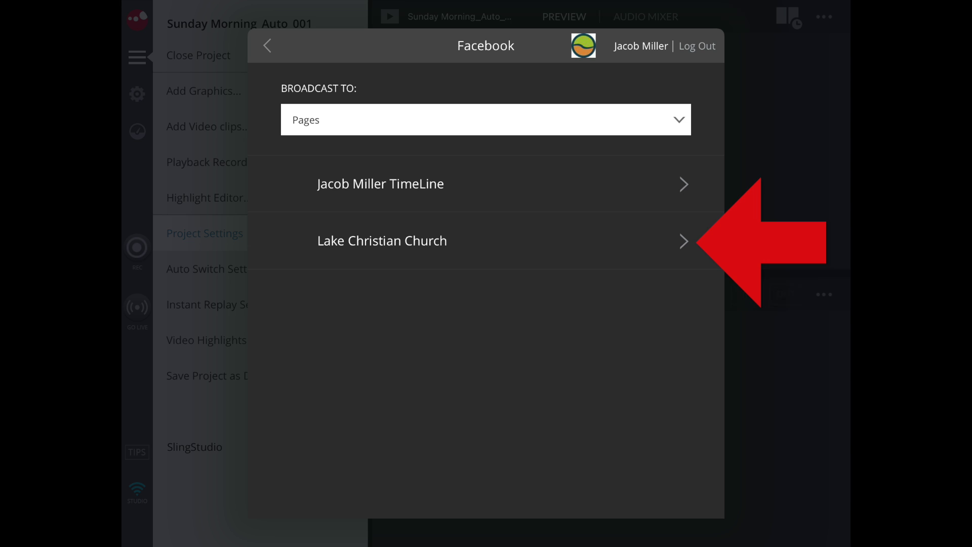
left_click(486, 241)
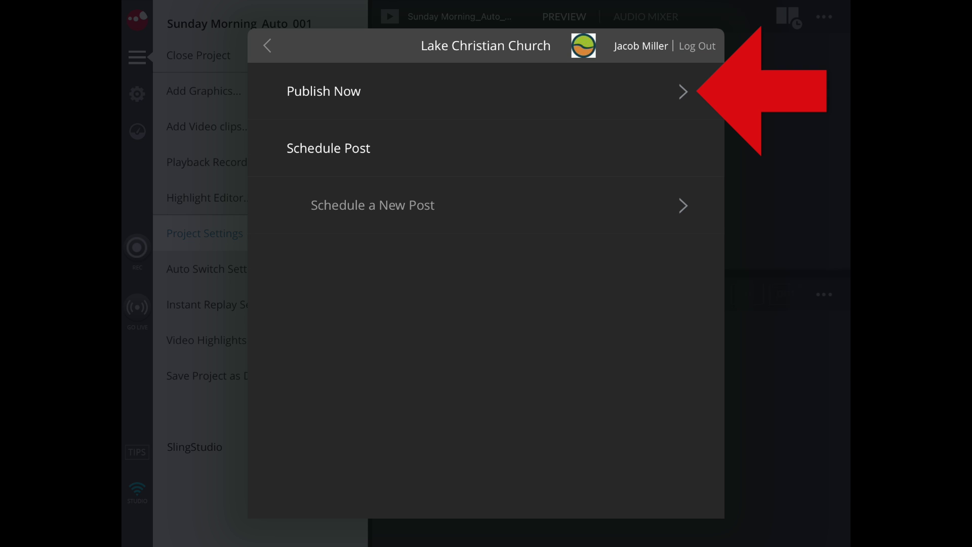
left_click(486, 92)
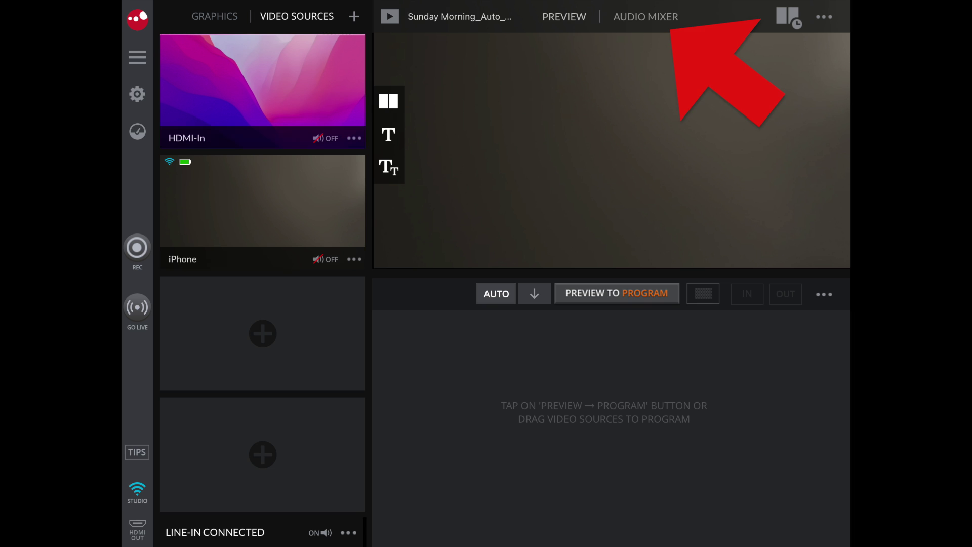
left_click(645, 17)
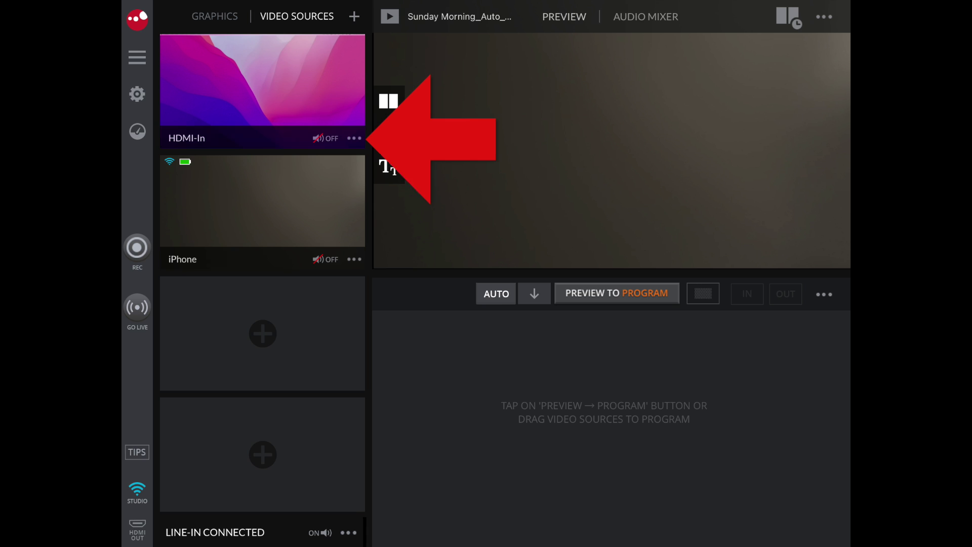
Turn on green chroma key for the HDMI-In source and save it.
left_click(355, 138)
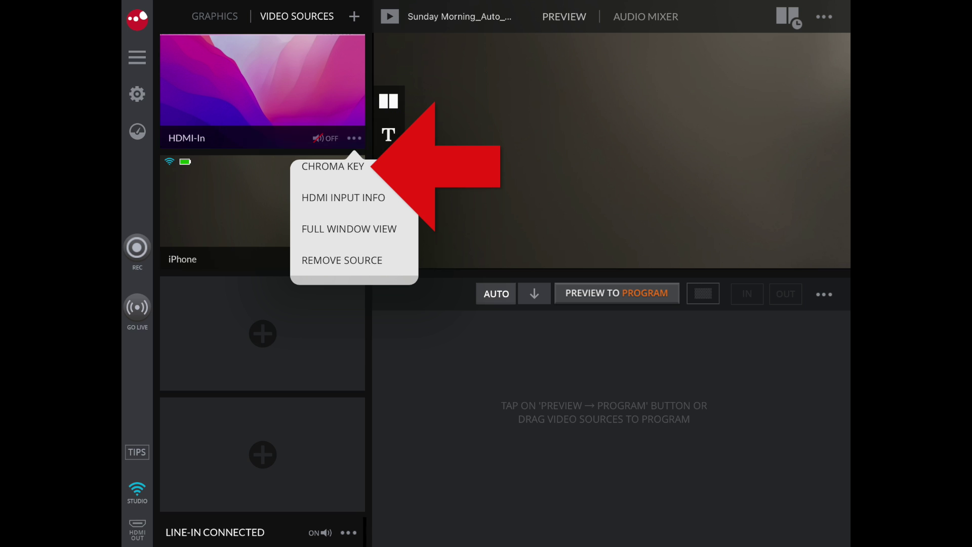
left_click(333, 167)
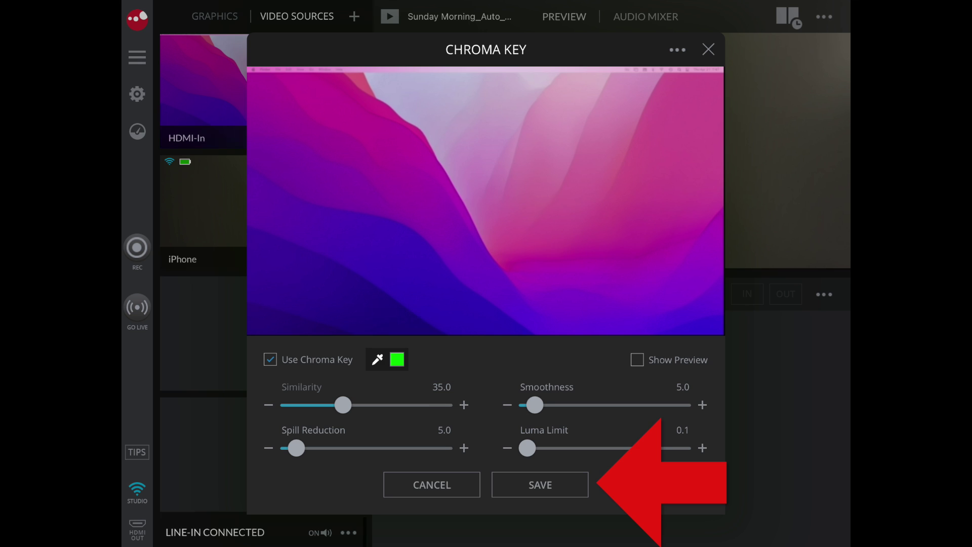
left_click(540, 485)
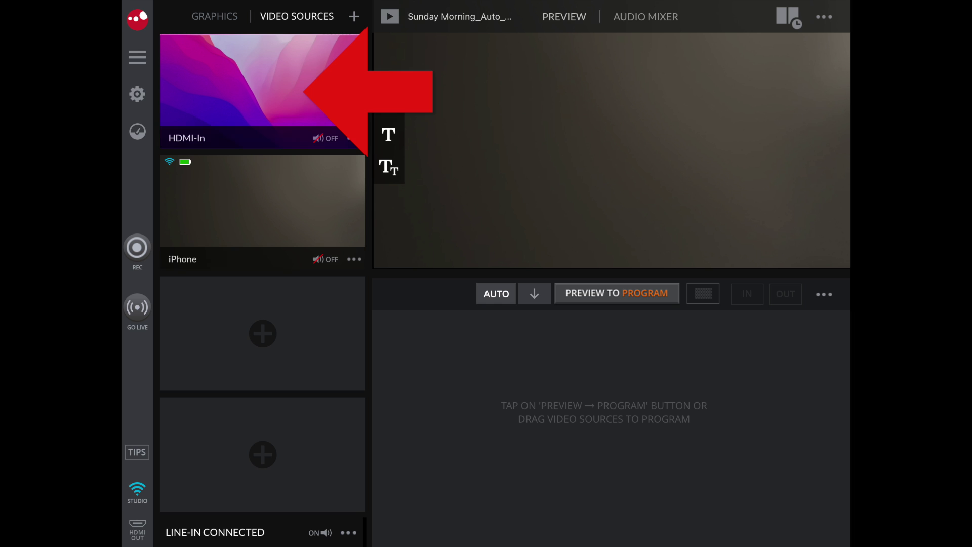
Load HDMI-In into preview and send it to program output.
left_click(228, 83)
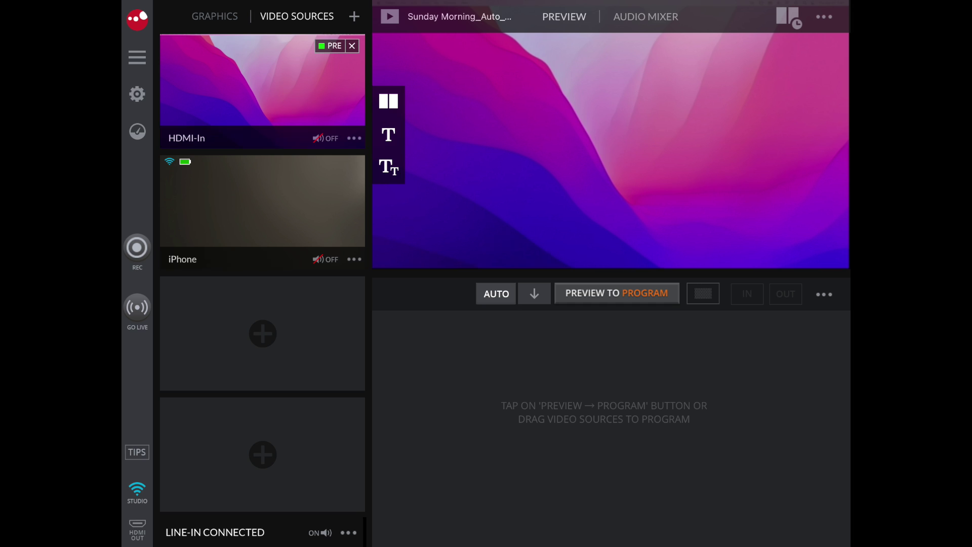
left_click(616, 293)
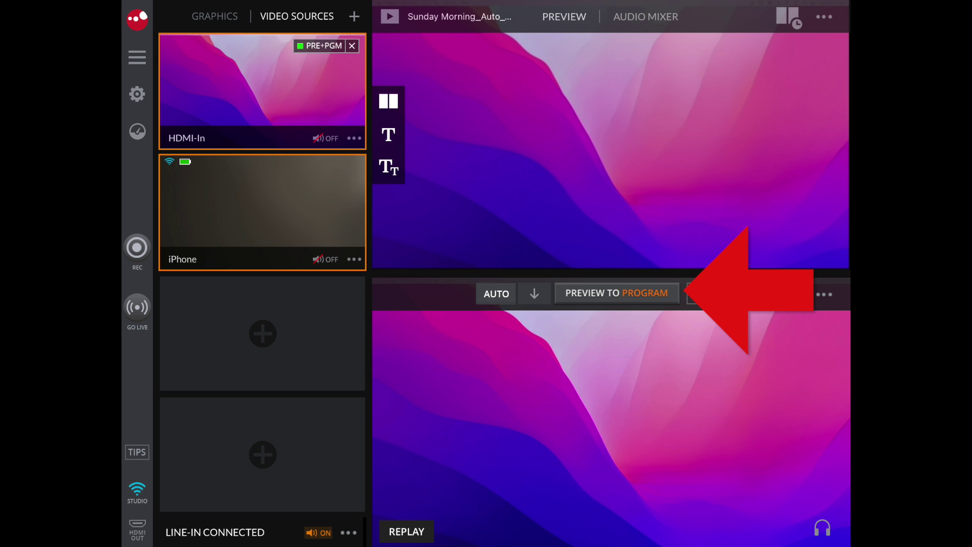